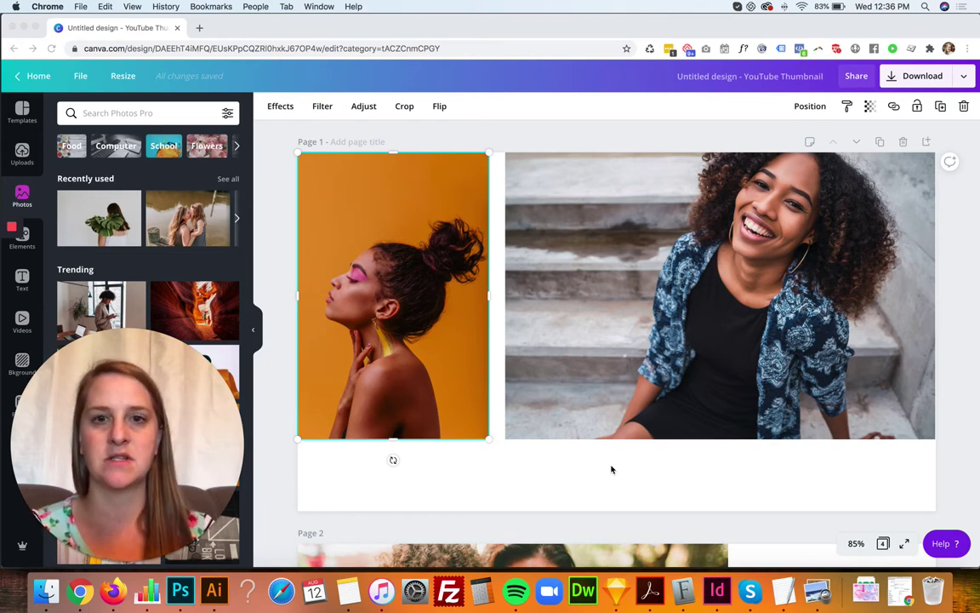
Strip the orange backdrop from the left portrait photo on page 1 using Background Remover.
scroll(664, 371, "down", 20)
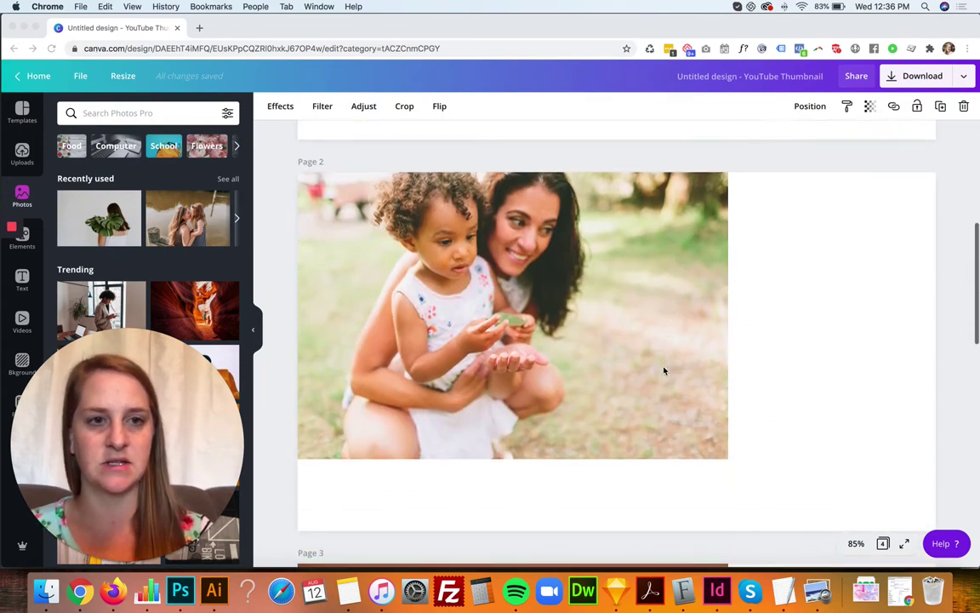
scroll(665, 370, "up", 20)
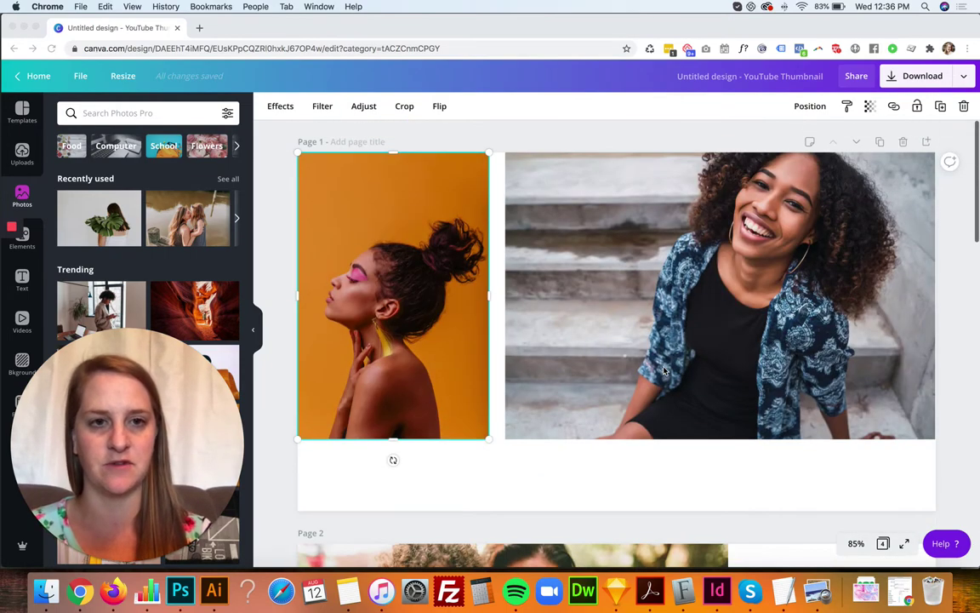
left_click(627, 457)
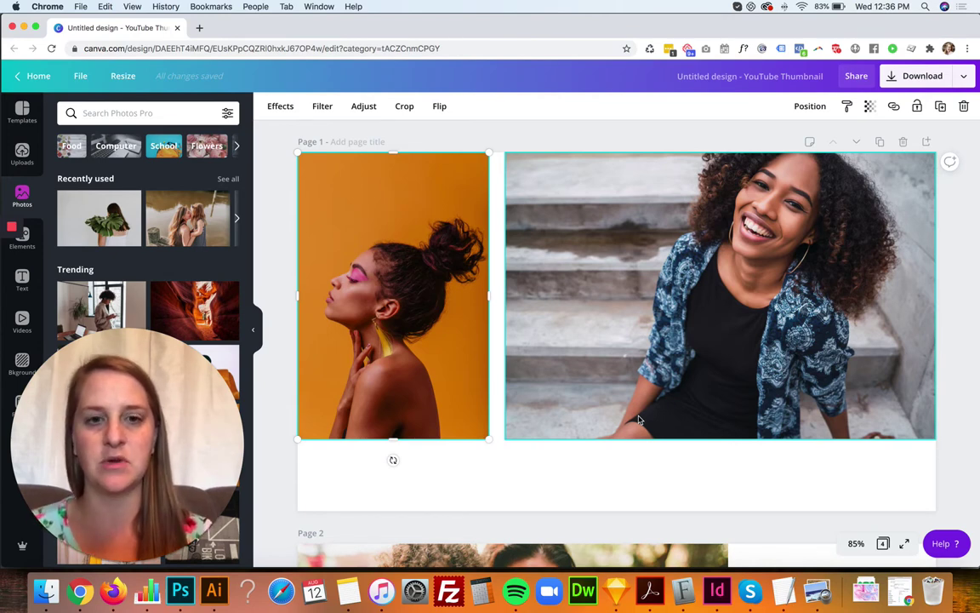
left_click(614, 472)
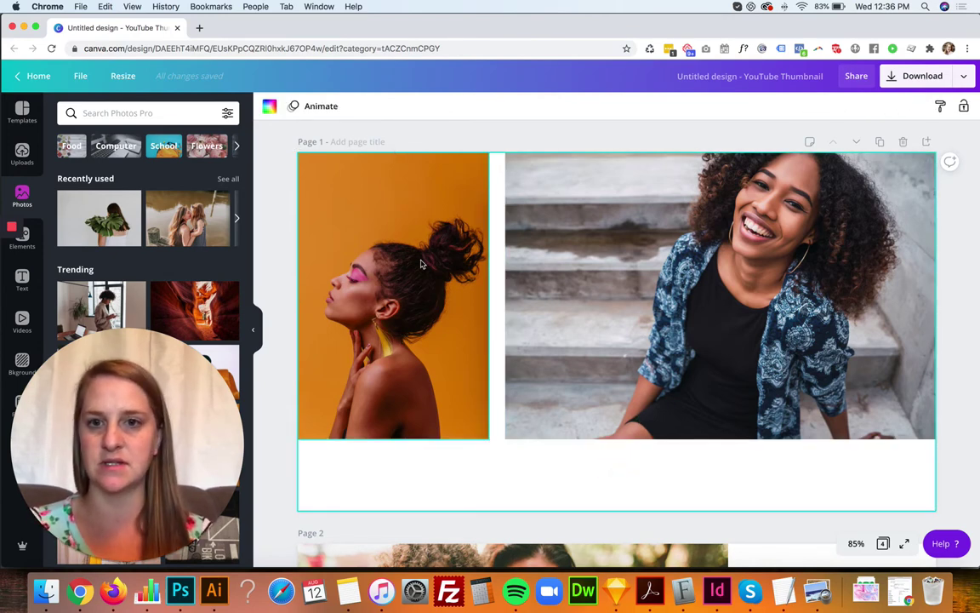
left_click(412, 227)
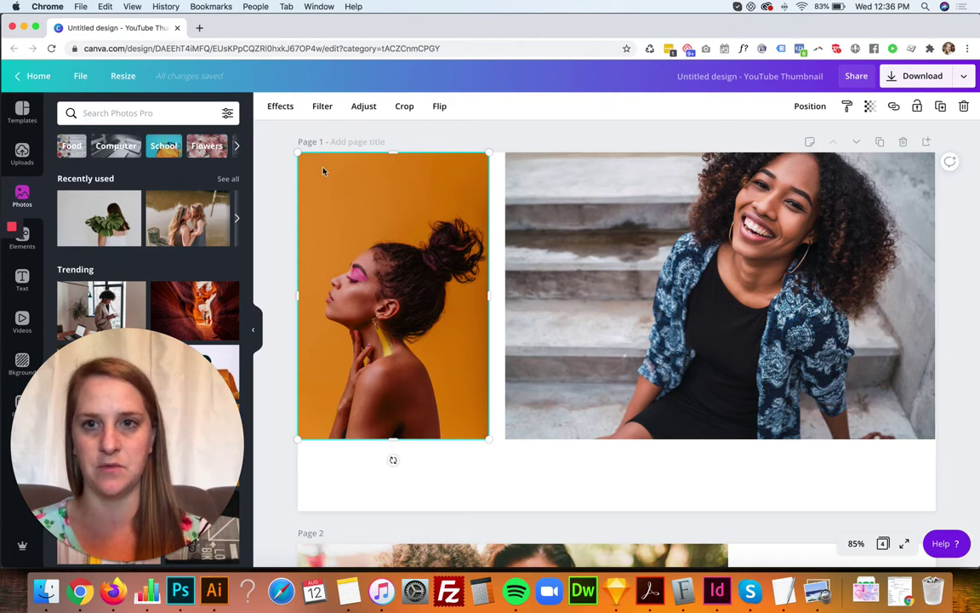
left_click(281, 108)
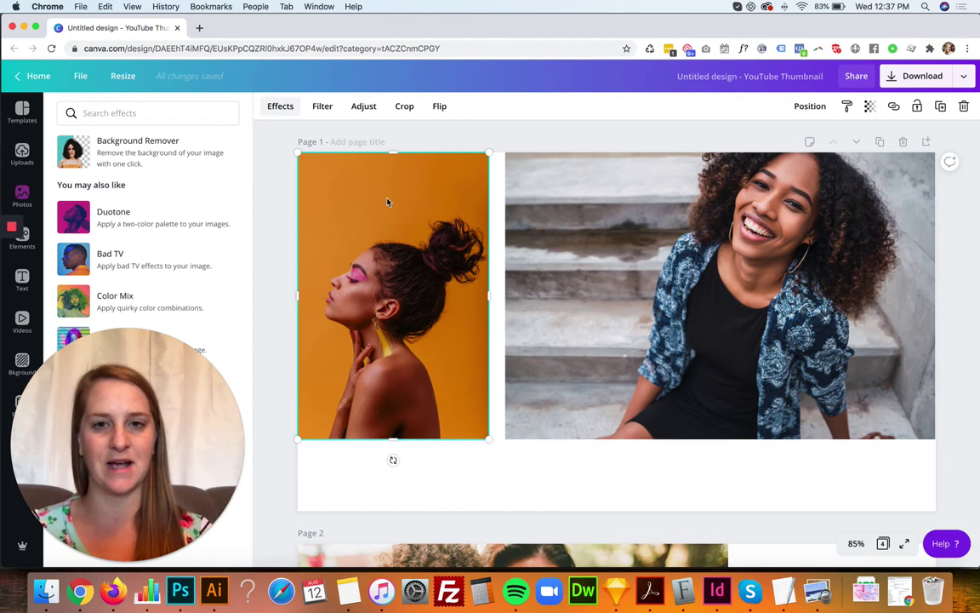
left_click(175, 150)
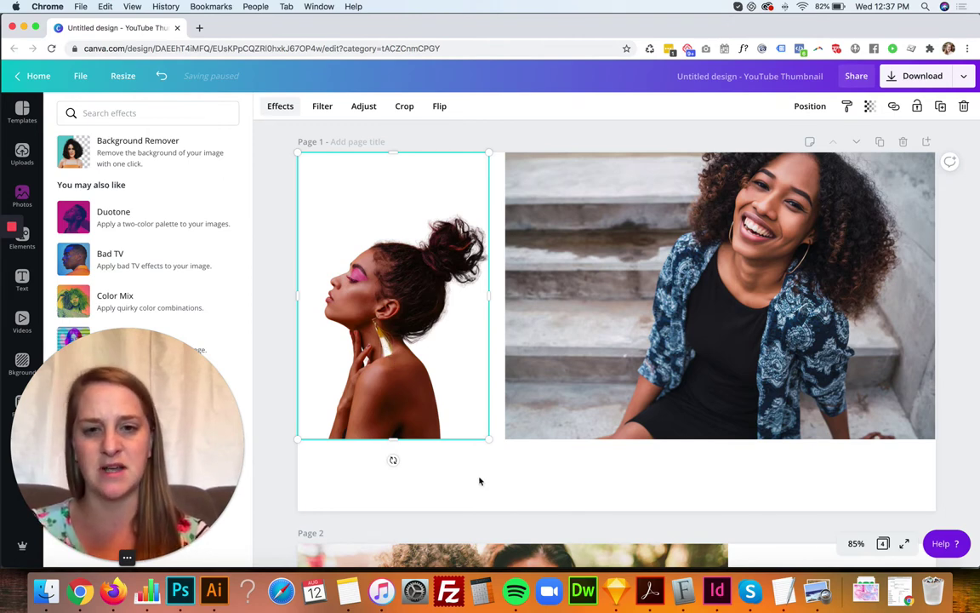
key("Escape")
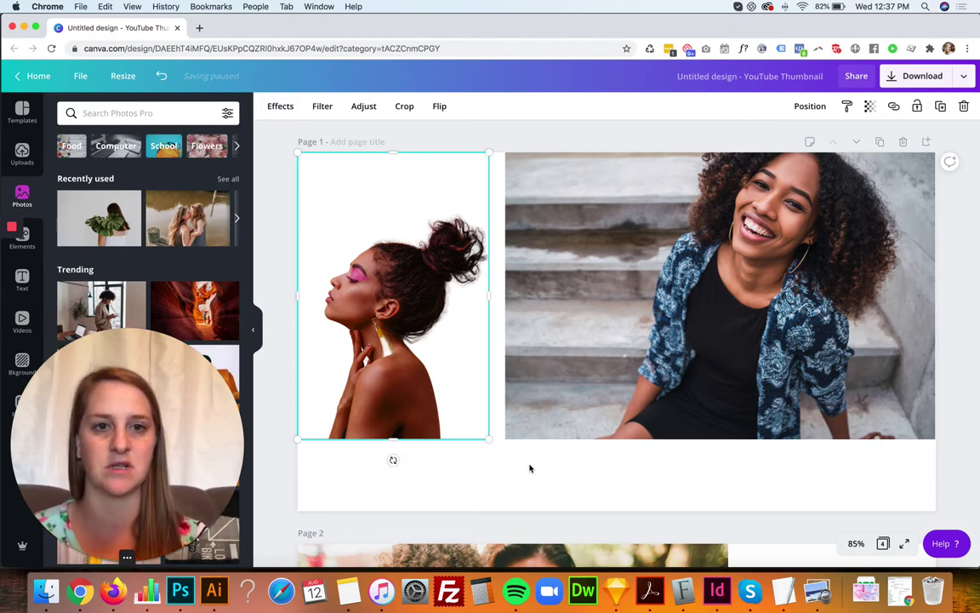
Apply Background Remover to the right-hand stair photo; a 'We couldn't save your design' warning appears.
left_click(668, 259)
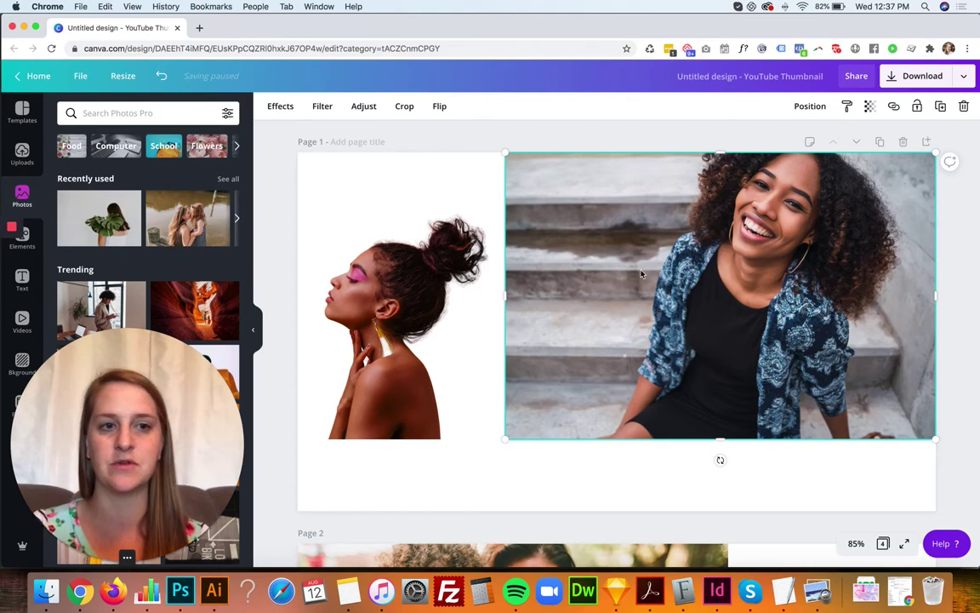
left_click(282, 105)
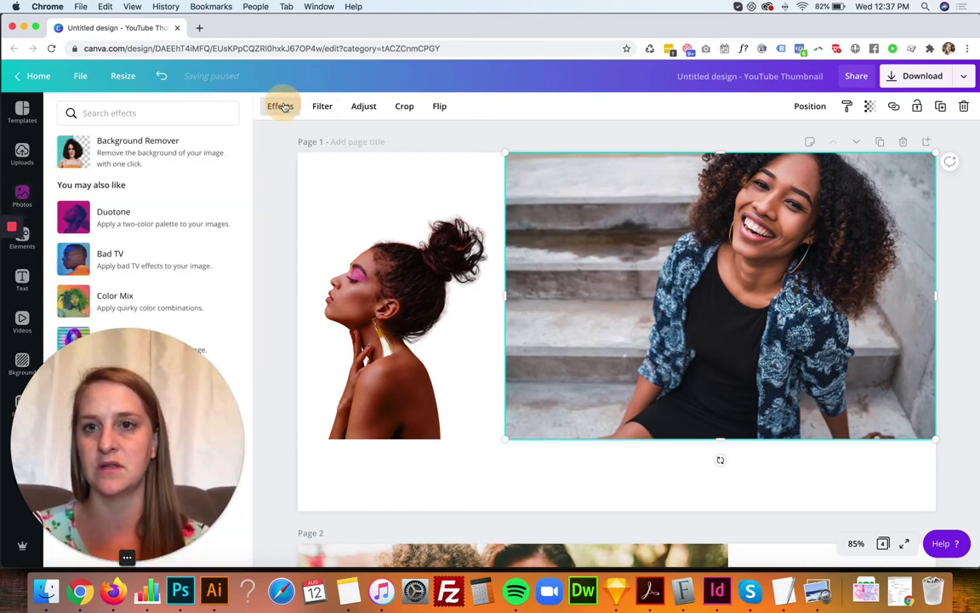
left_click(103, 154)
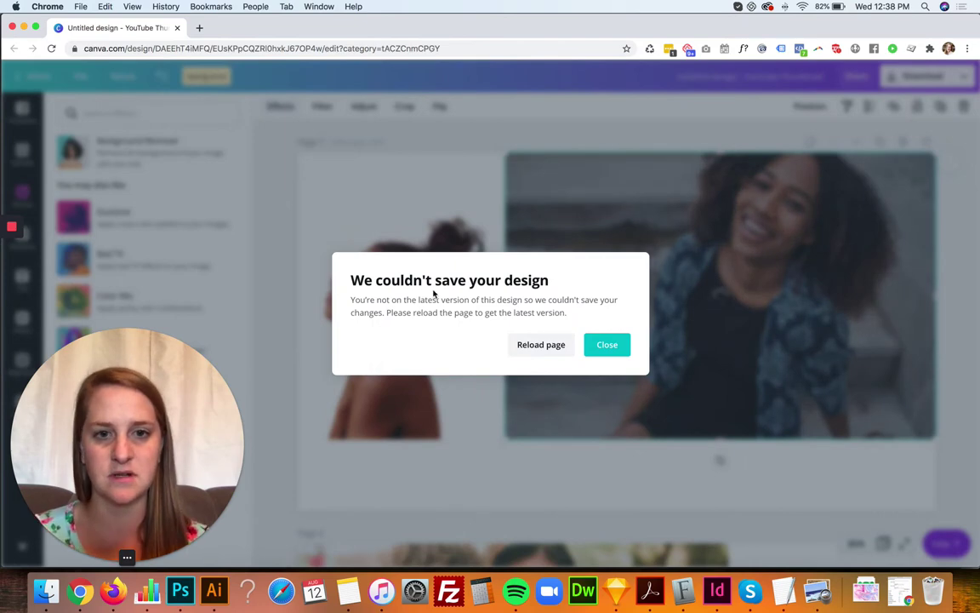
Reload the design and remove the stone-steps backdrop from the smiling woman's photo.
left_click(541, 344)
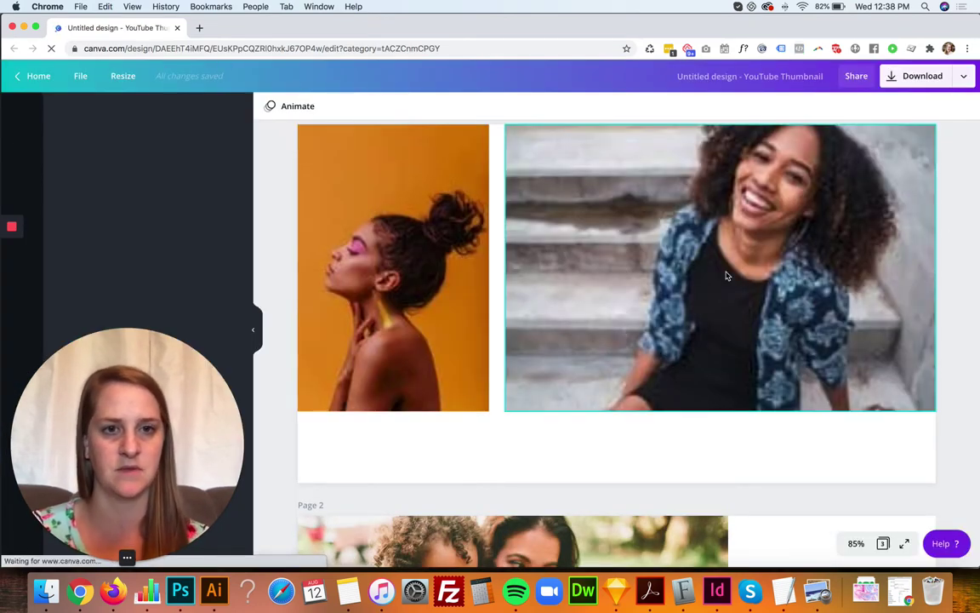
left_click(727, 273)
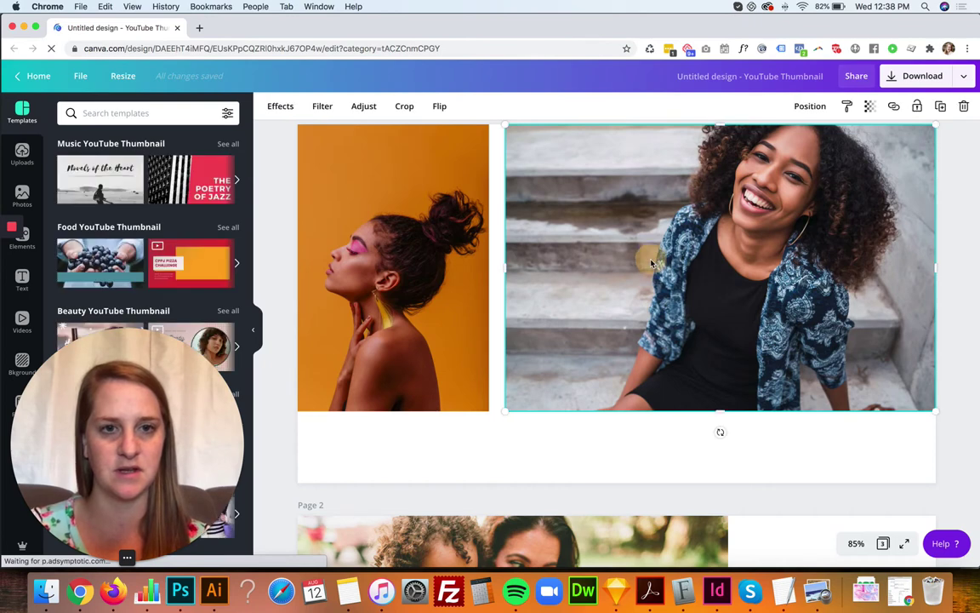
left_click(280, 105)
left_click(125, 150)
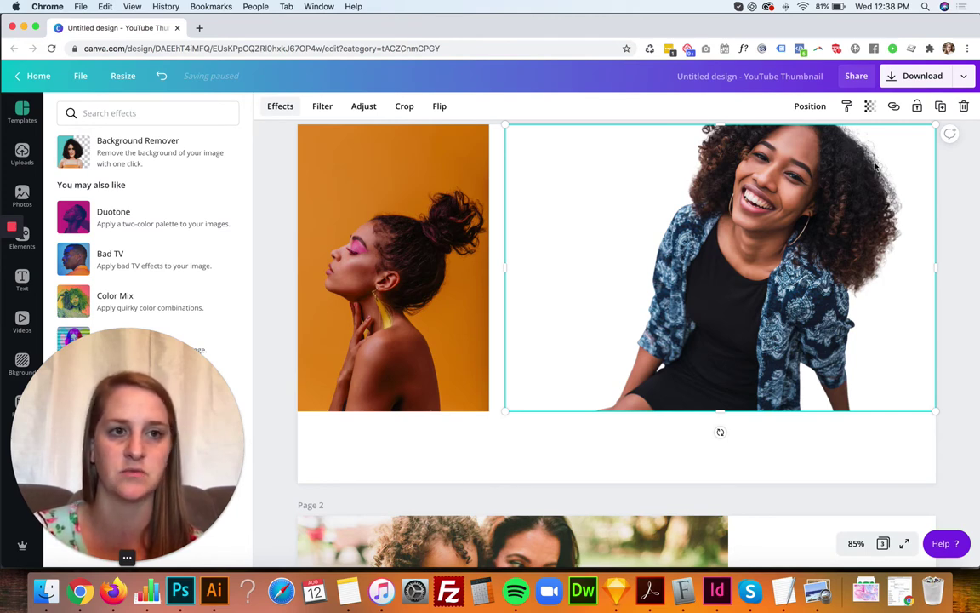
Run Background Remover on the mother-and-child photo on page 2.
scroll(876, 297, "down", 5)
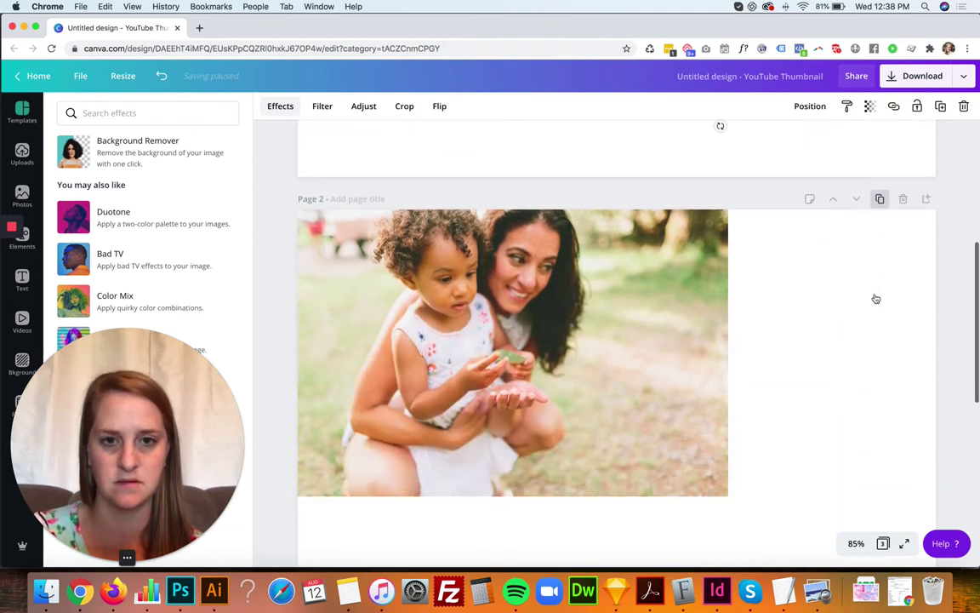
left_click(625, 246)
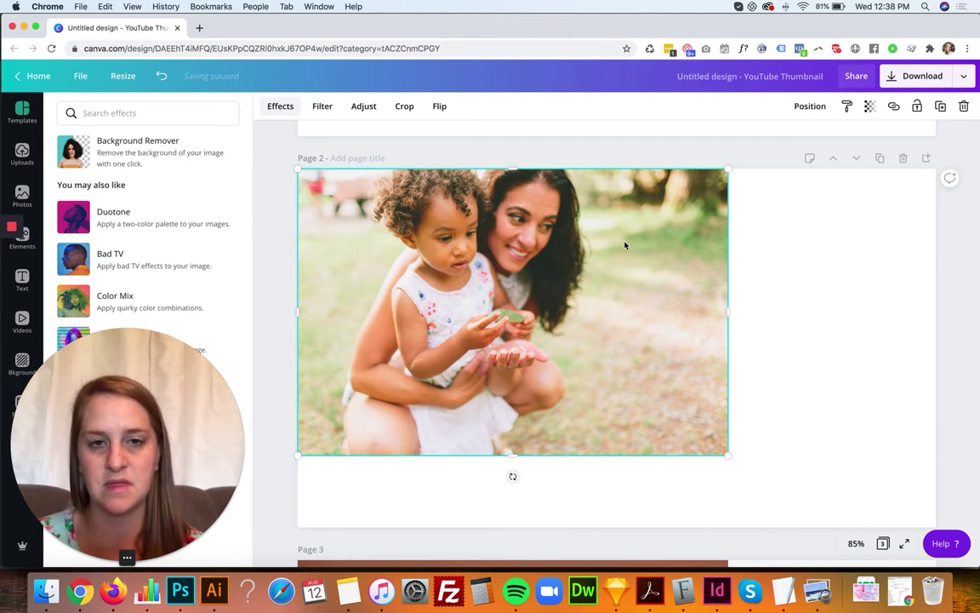
left_click(145, 157)
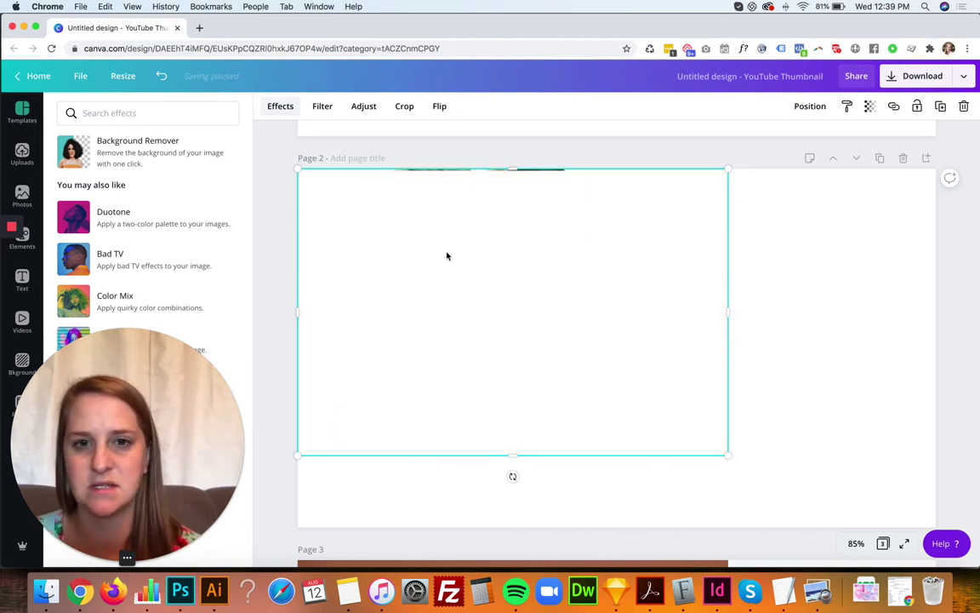
Centre the cutout and add a square stretched to cover all of page 2.
left_click_drag(446, 256, 527, 253)
left_click(307, 225)
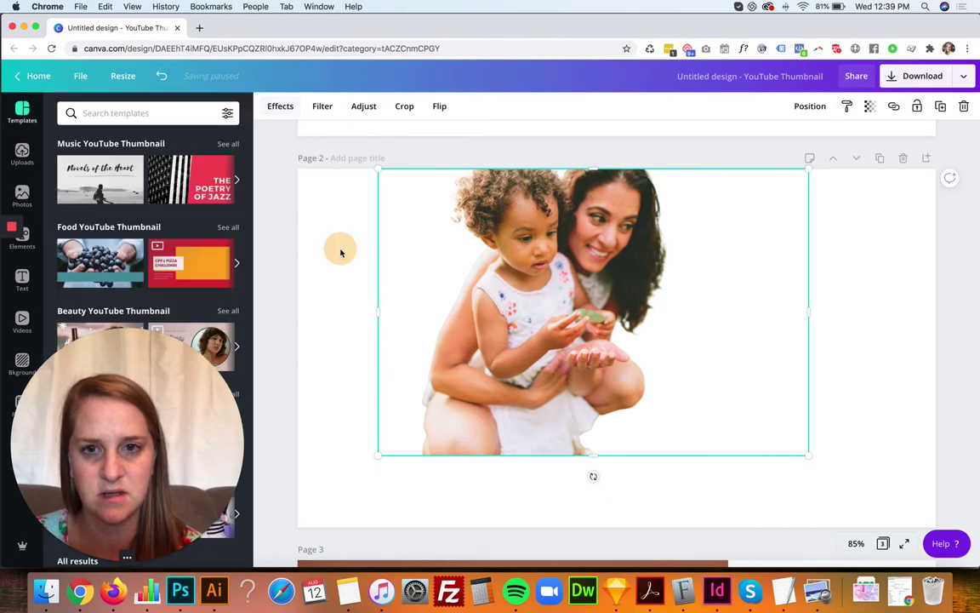
left_click(23, 234)
left_click(81, 179)
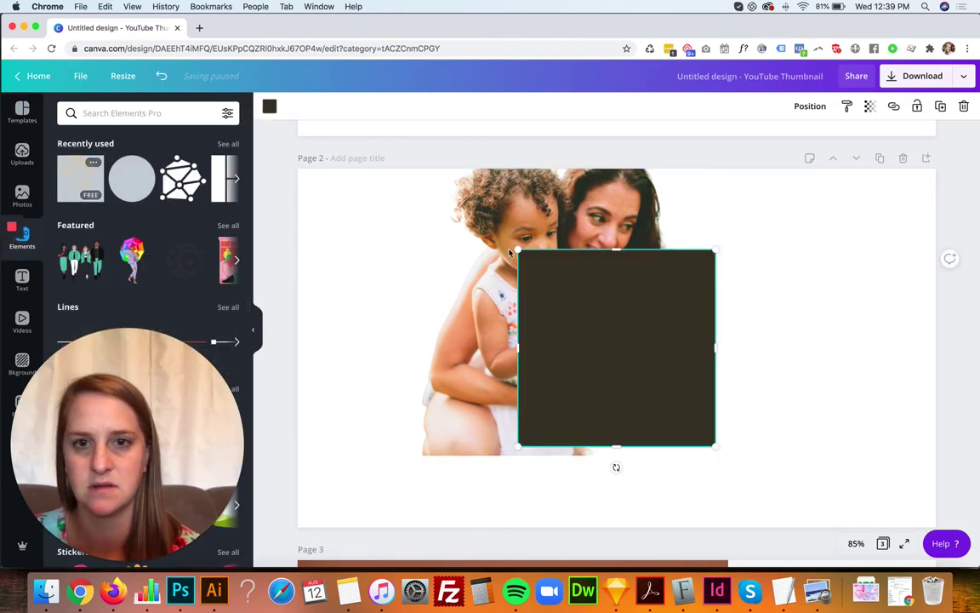
left_click_drag(561, 272, 384, 204)
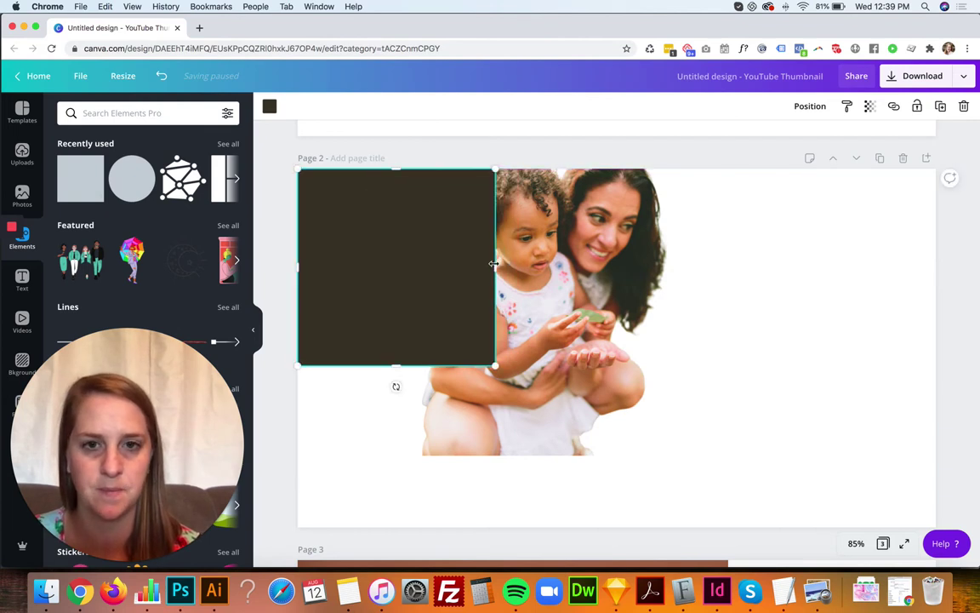
left_click_drag(498, 264, 936, 293)
left_click_drag(624, 368, 619, 528)
Send the rectangle behind the cutout and fill it with salmon pink.
left_click(817, 113)
left_click(780, 141)
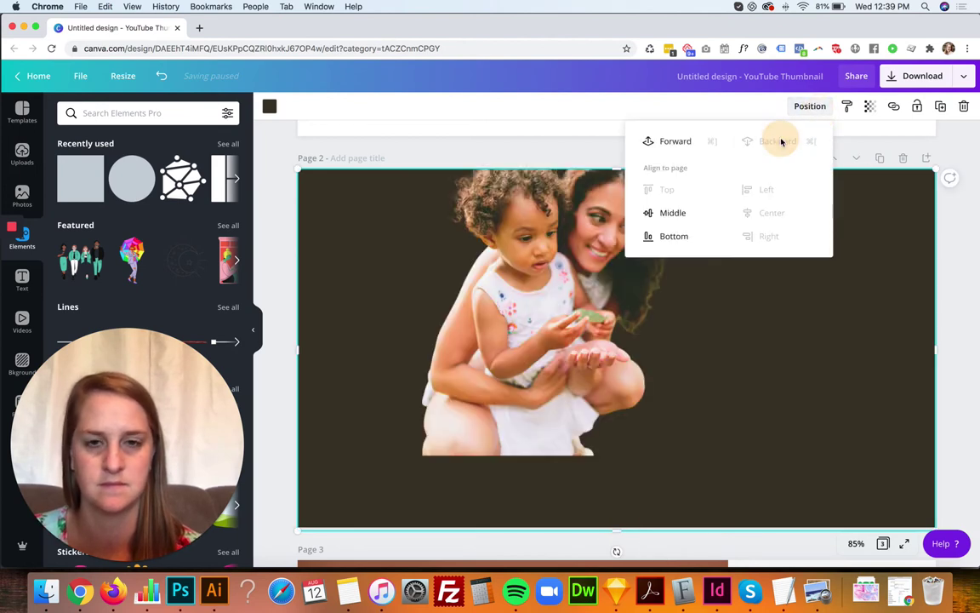
left_click(337, 238)
left_click(269, 106)
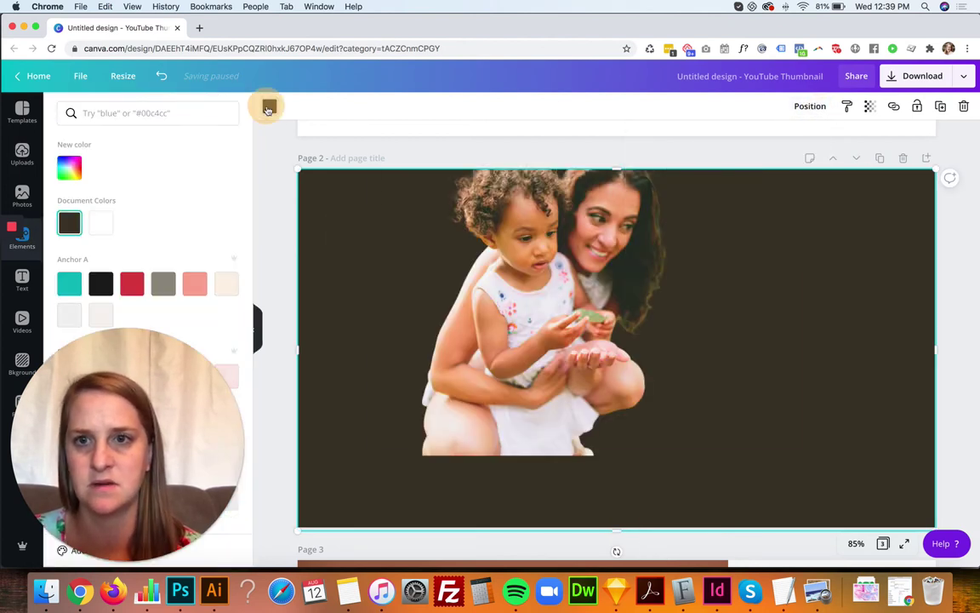
left_click(193, 288)
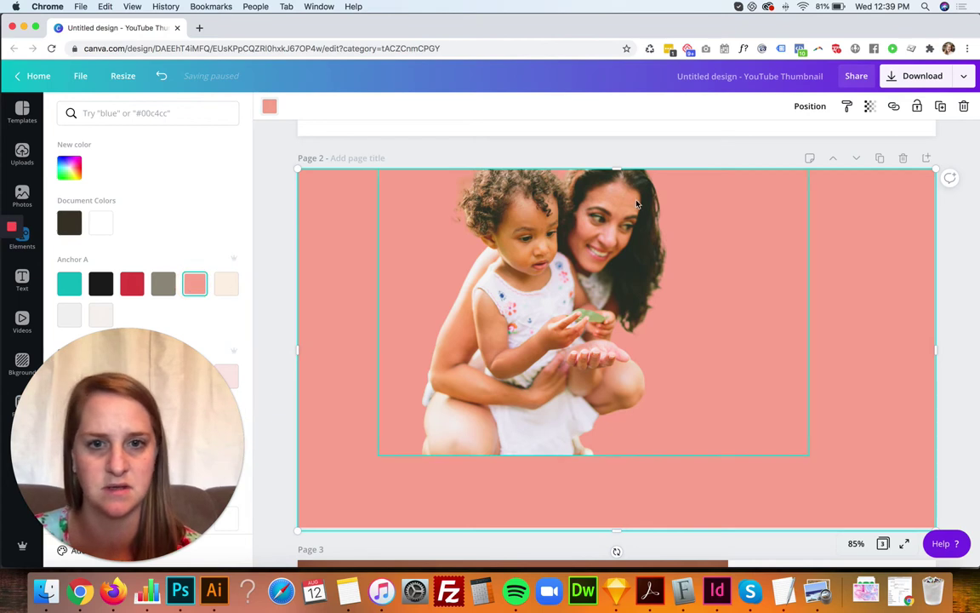
left_click(949, 288)
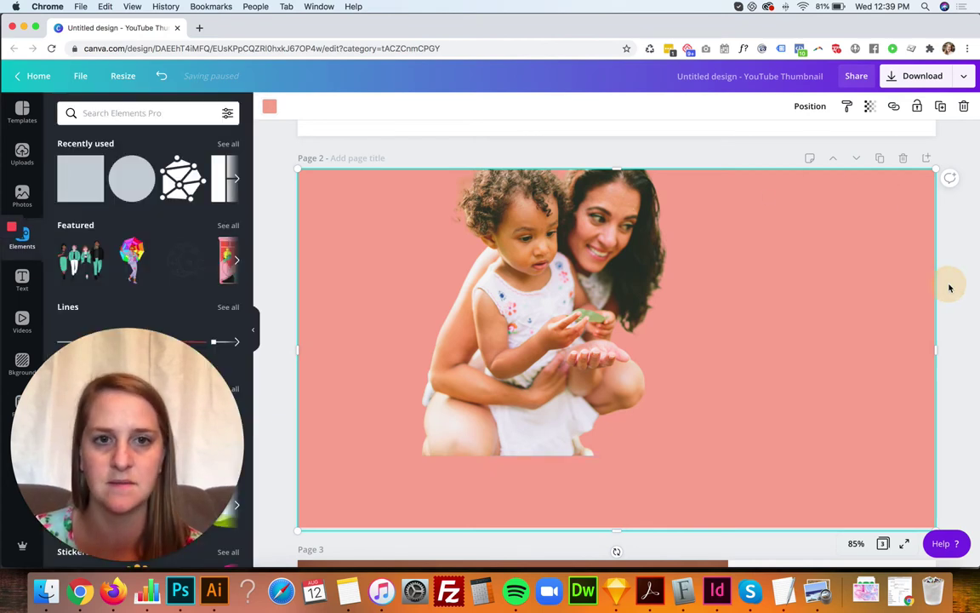
scroll(843, 308, "down", 5)
Remove the brown backdrop from the photo of the two embracing women on page 3.
scroll(843, 310, "down", 3)
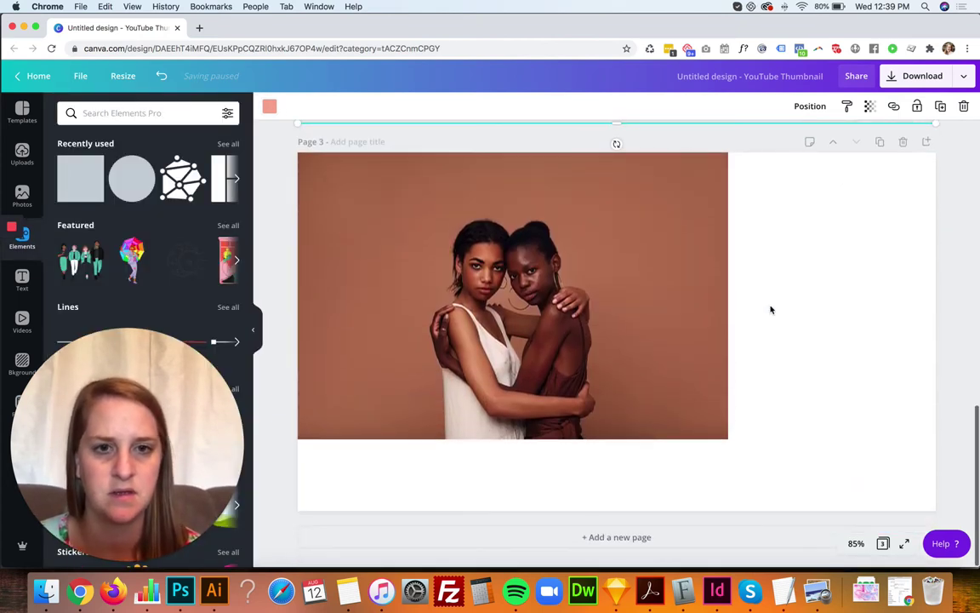
left_click(696, 290)
left_click(280, 106)
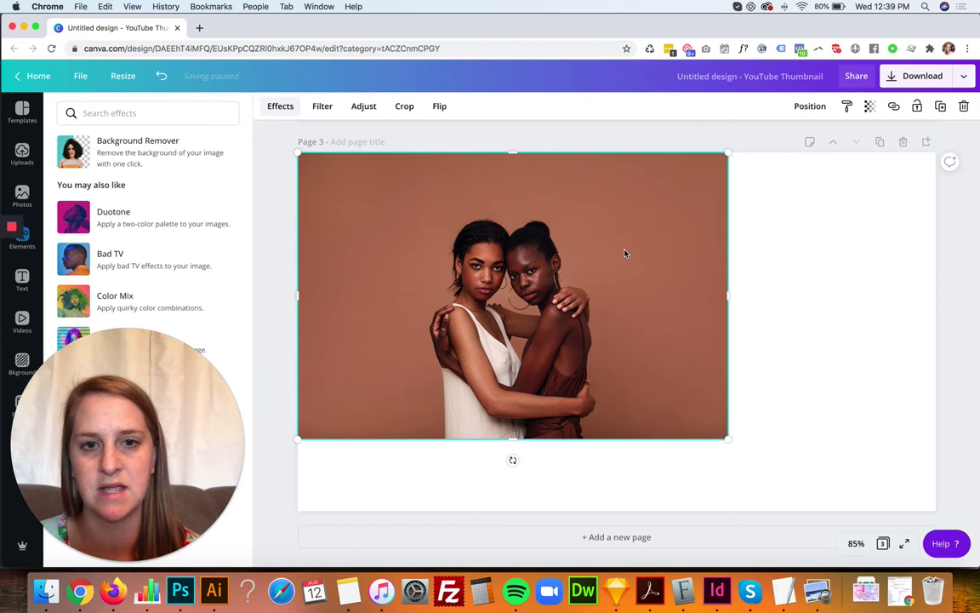
left_click(110, 143)
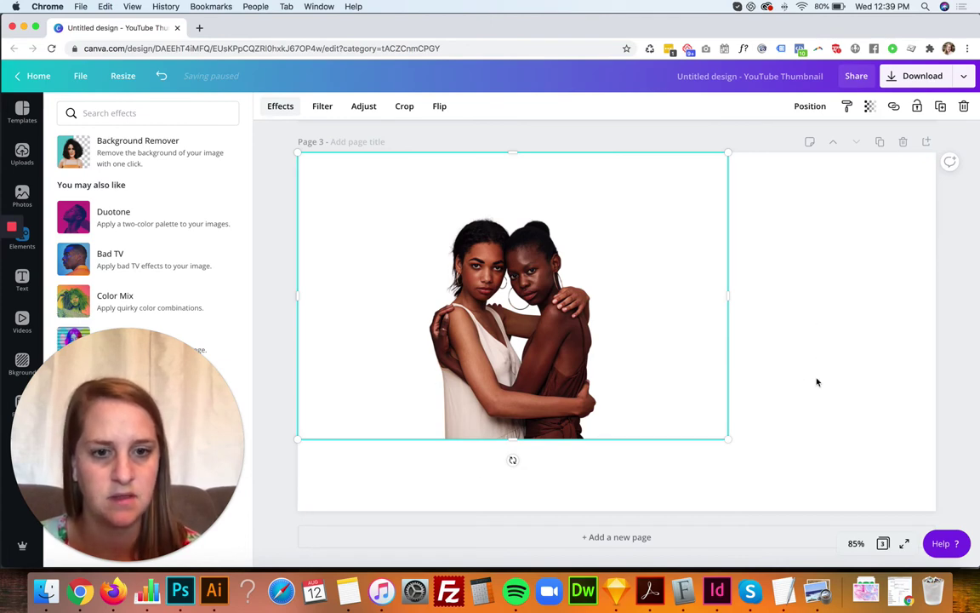
scroll(817, 382, "up", 3)
scroll(817, 382, "down", 3)
Add a blank page 4 and place the woman-with-monstera-leaves photo from Recently used on it.
left_click(619, 536)
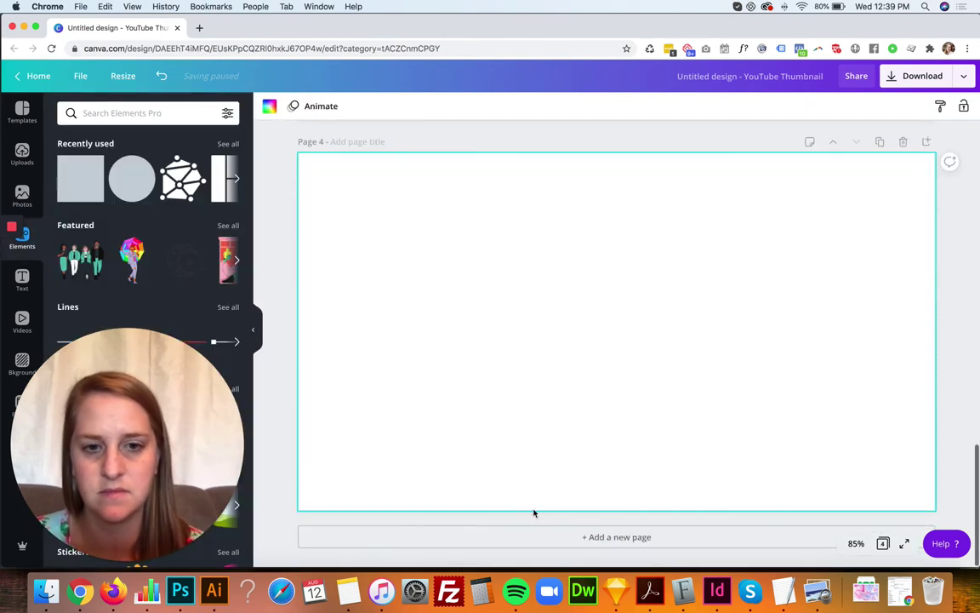
left_click(23, 194)
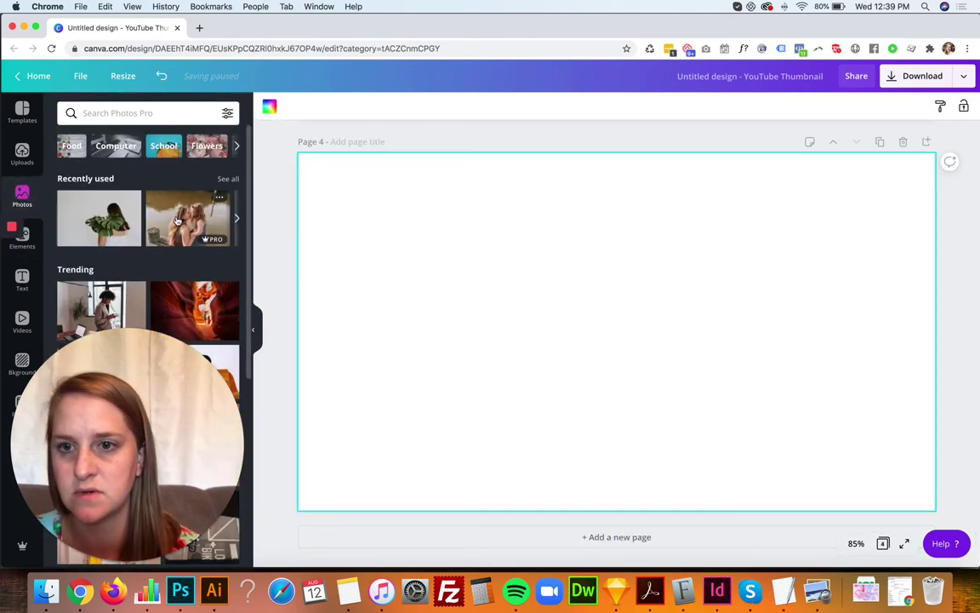
scroll(177, 221, "down", 2)
scroll(177, 221, "up", 2)
left_click(102, 218)
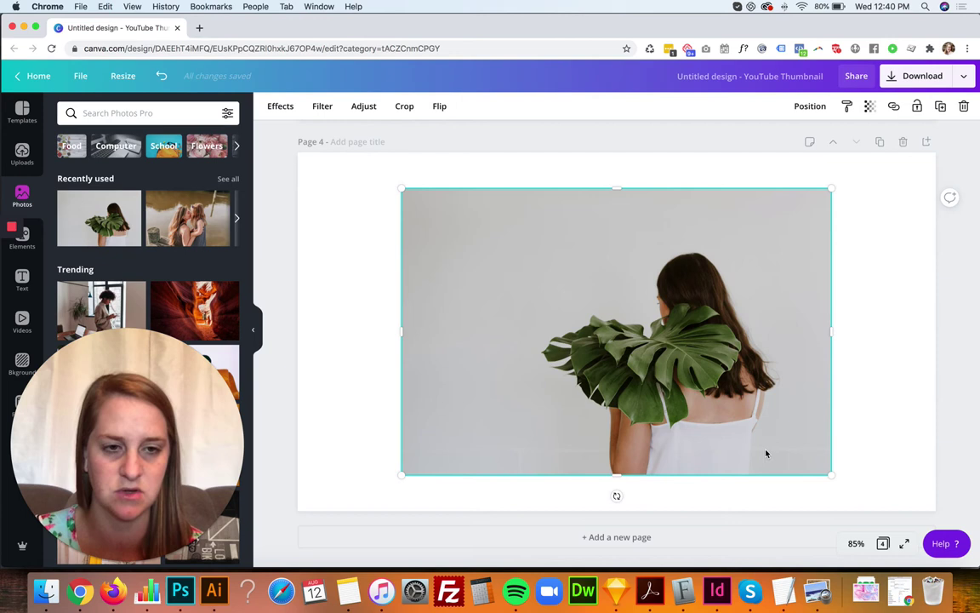
Remove the monstera photo's grey background and check the resulting cutout.
left_click(280, 106)
left_click(132, 147)
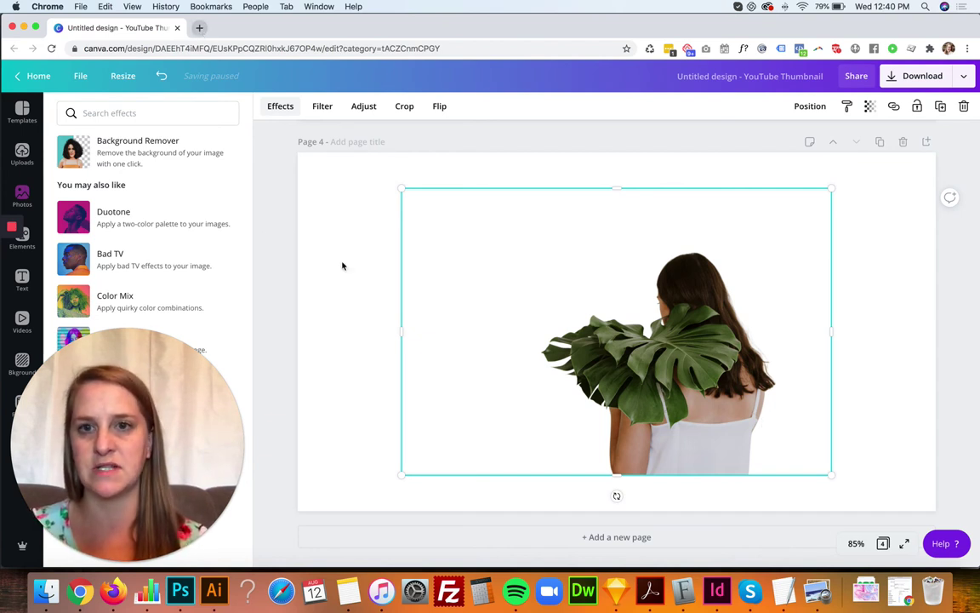
left_click(325, 285)
left_click(765, 338)
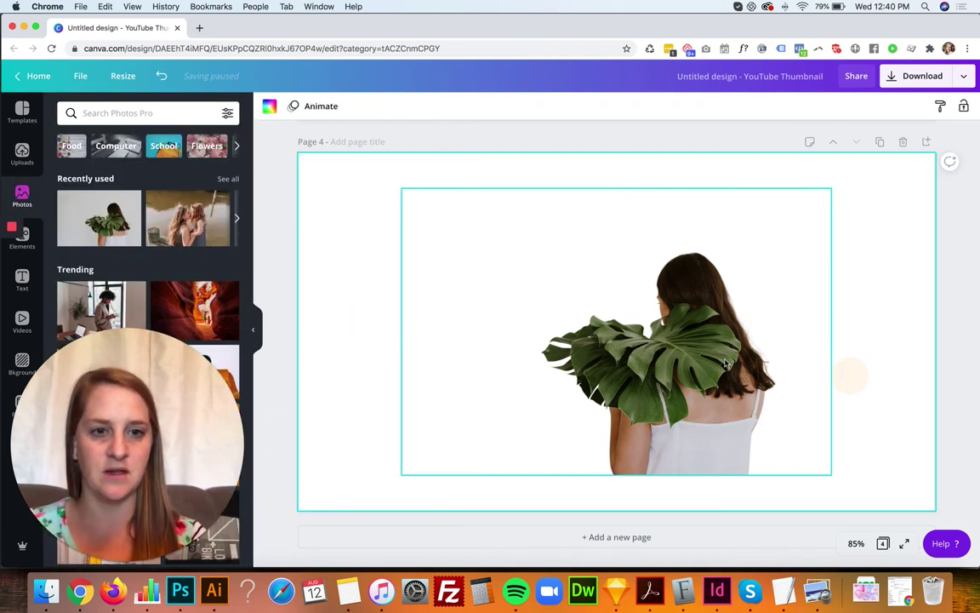
left_click(652, 323)
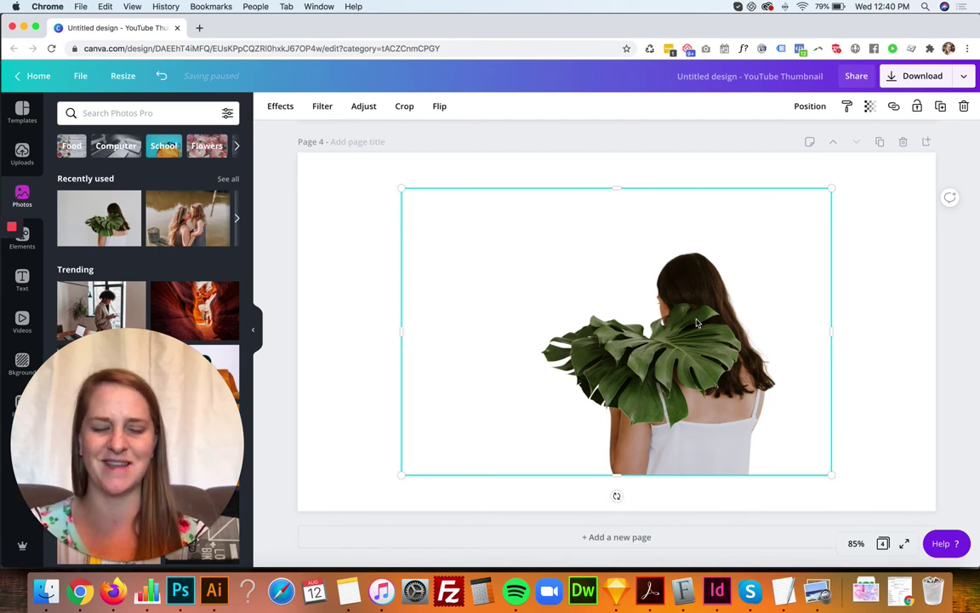
Open youtube.com in a new tab, search for the creator's name and open their channel.
left_click(199, 27)
type("youtube.com")
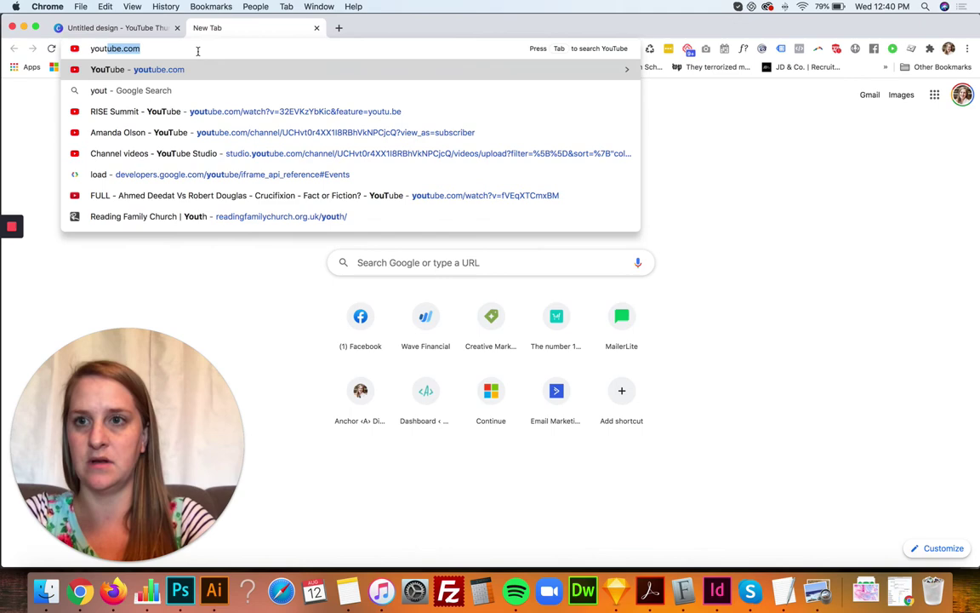
key("Return")
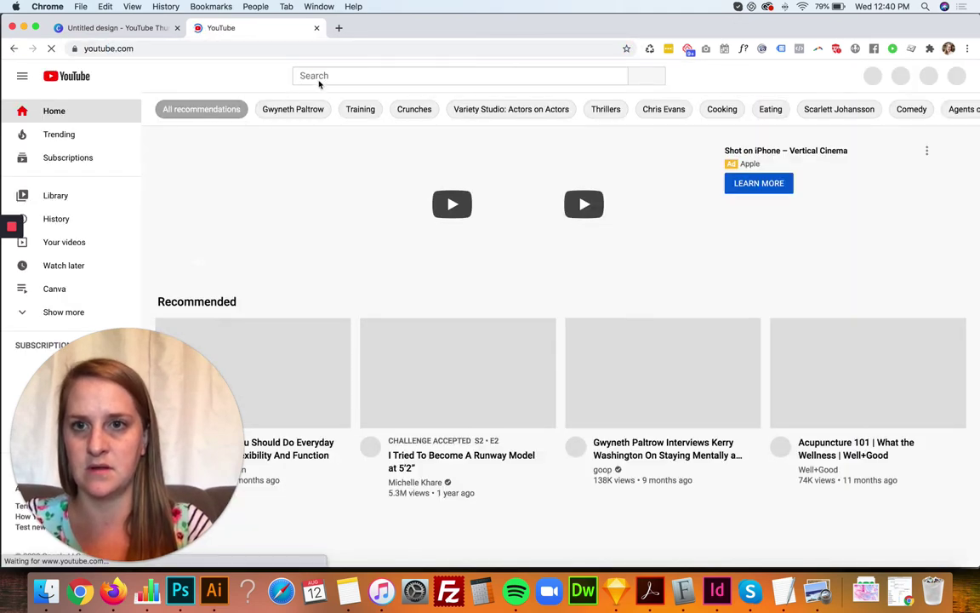
left_click(319, 76)
type("louise")
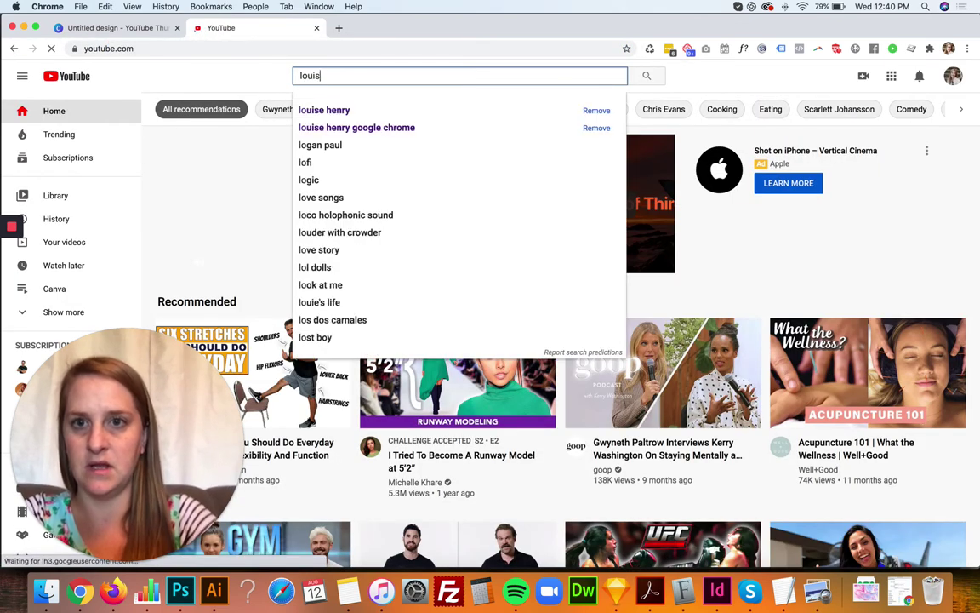
left_click(328, 111)
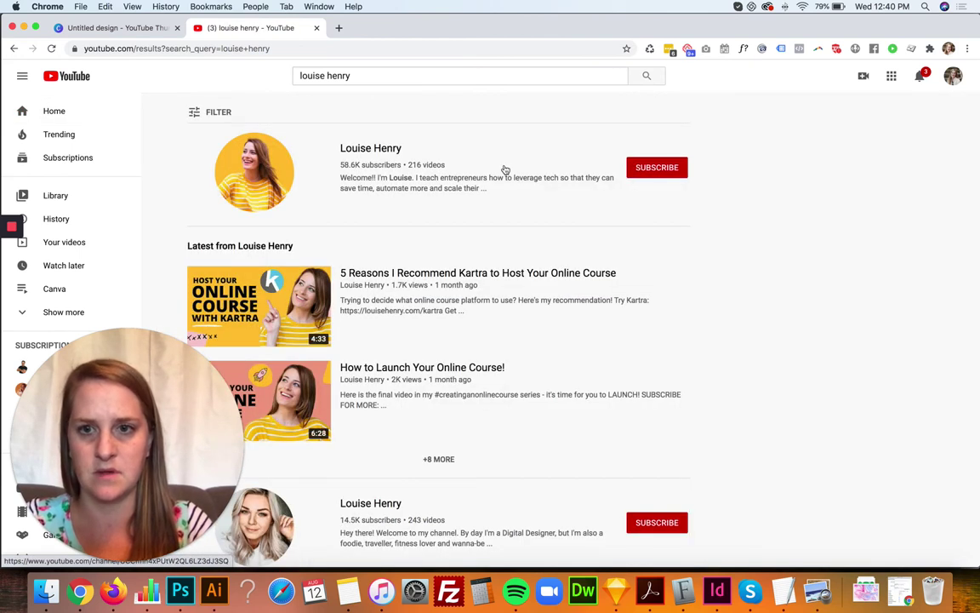
left_click(375, 148)
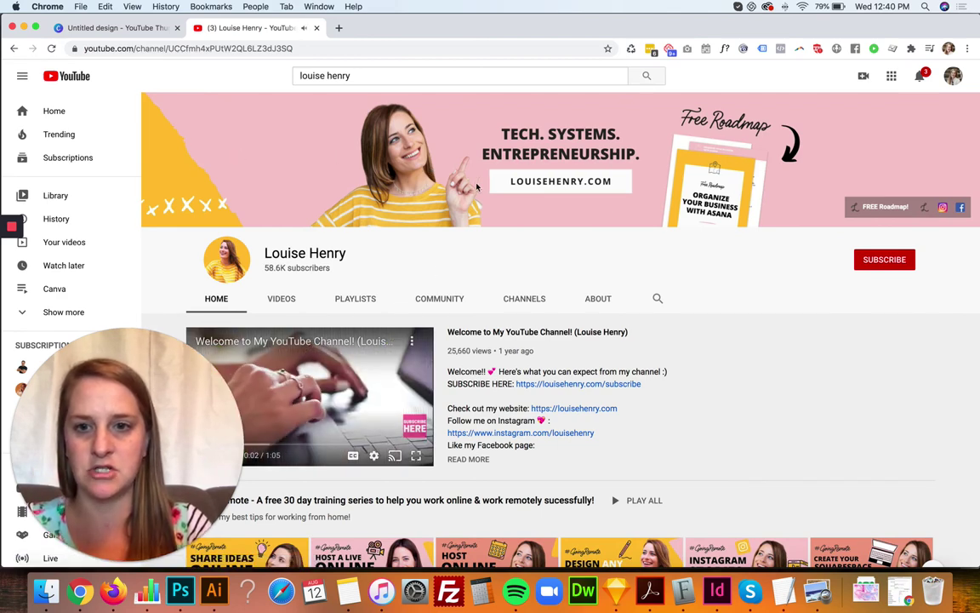
Pause the channel trailer and scroll through the pink-and-yellow video thumbnails.
scroll(350, 245, "down", 3)
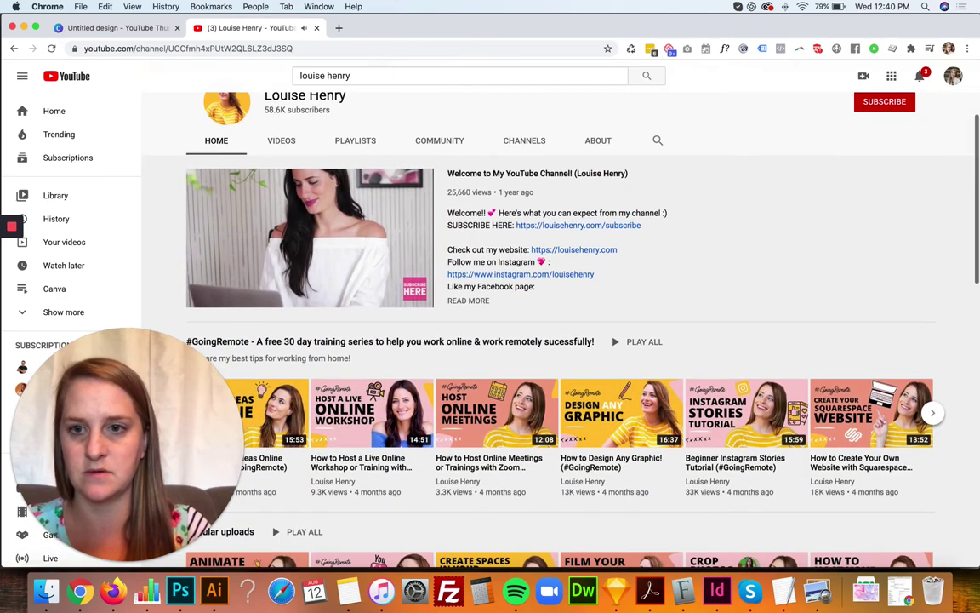
left_click(214, 297)
scroll(542, 245, "up", 3)
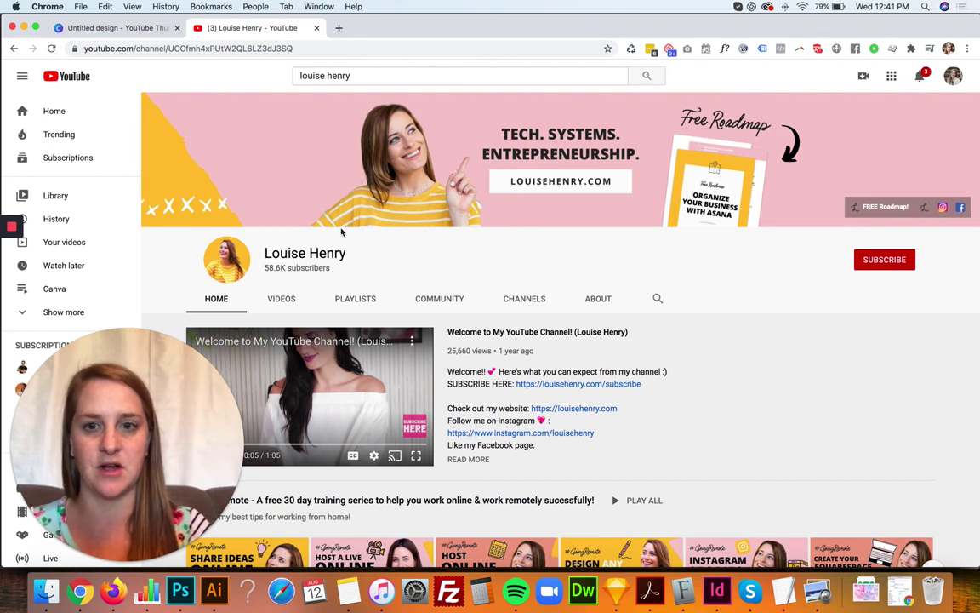
scroll(516, 205, "down", 3)
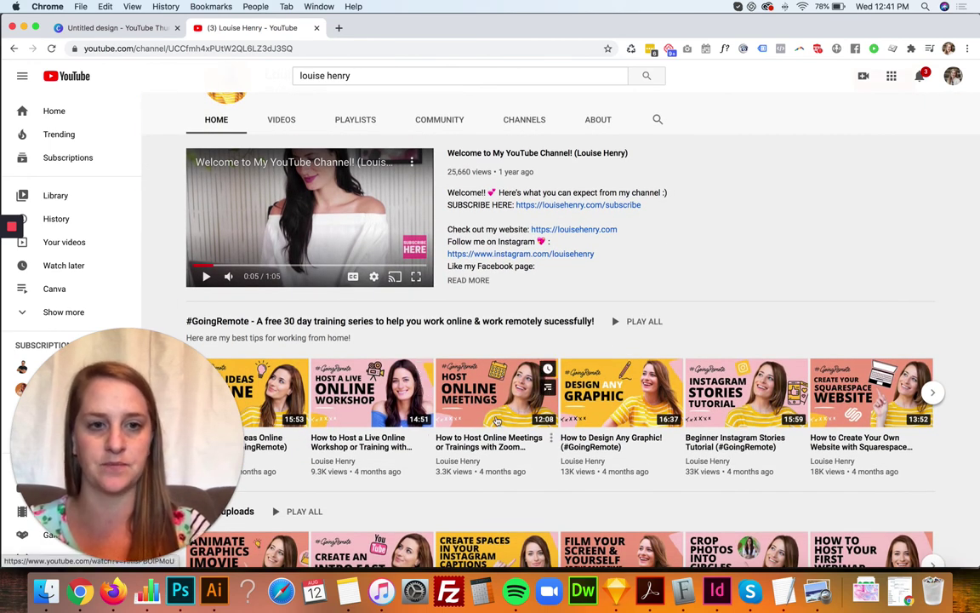
scroll(743, 224, "up", 3)
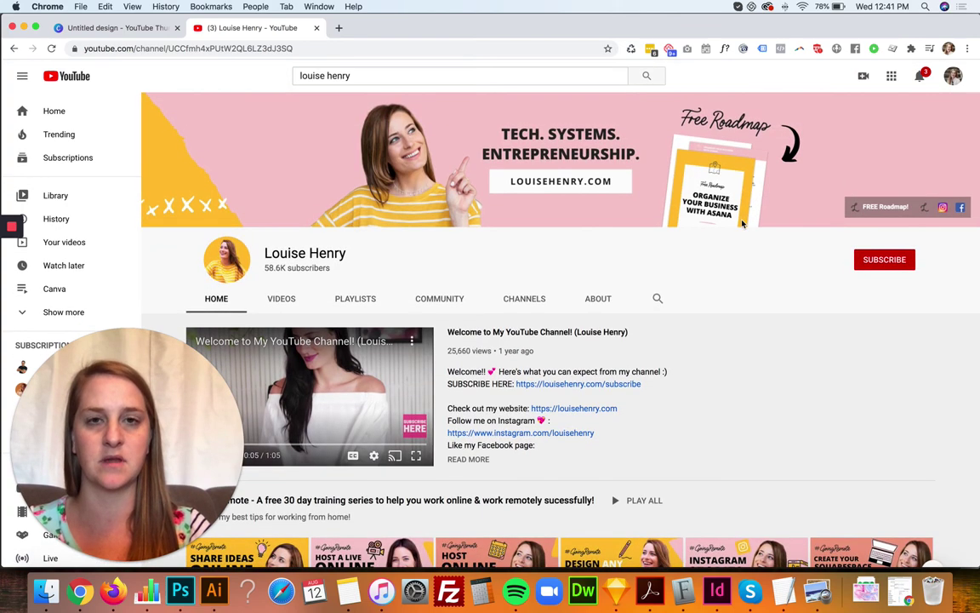
left_click(134, 30)
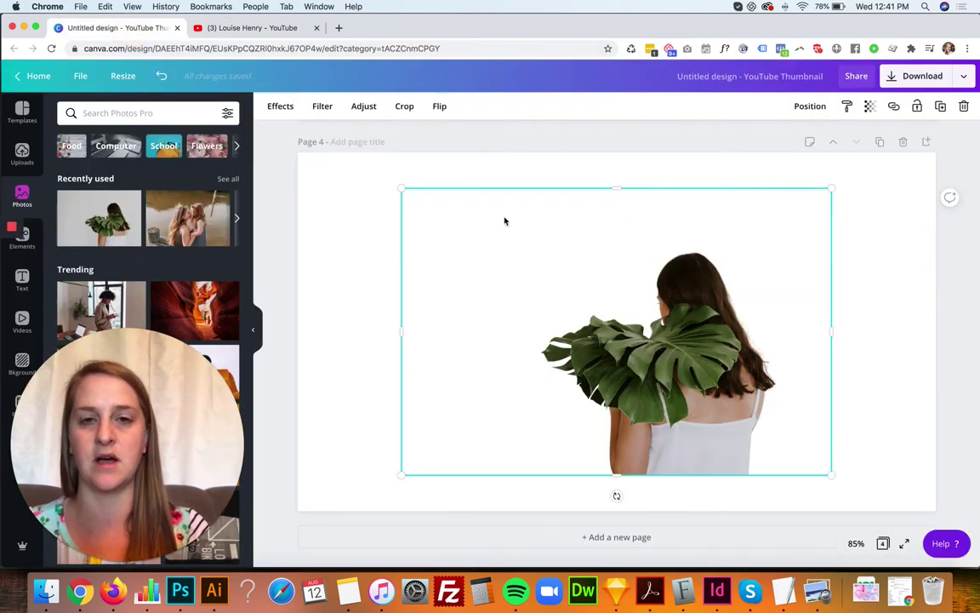
left_click(860, 180)
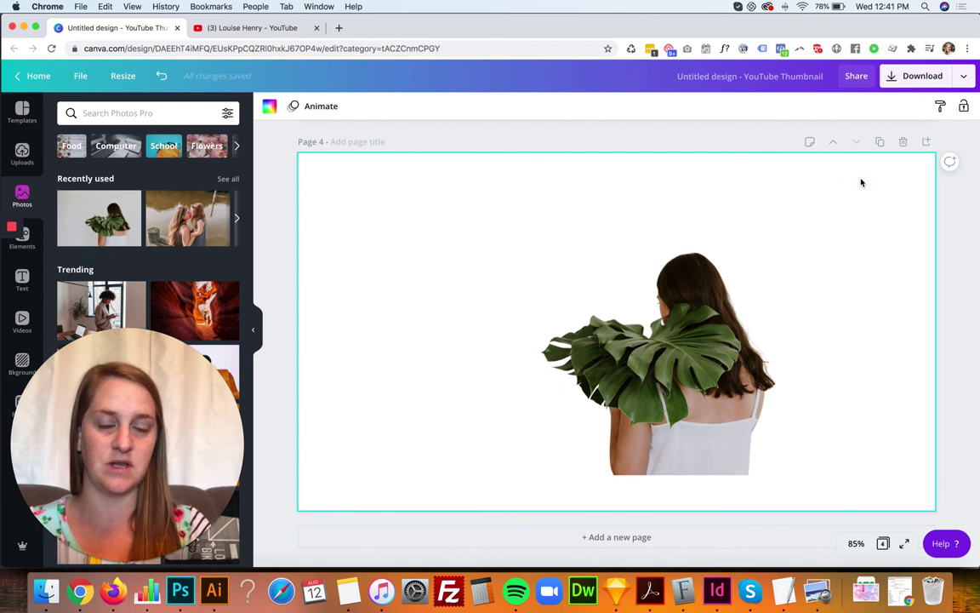